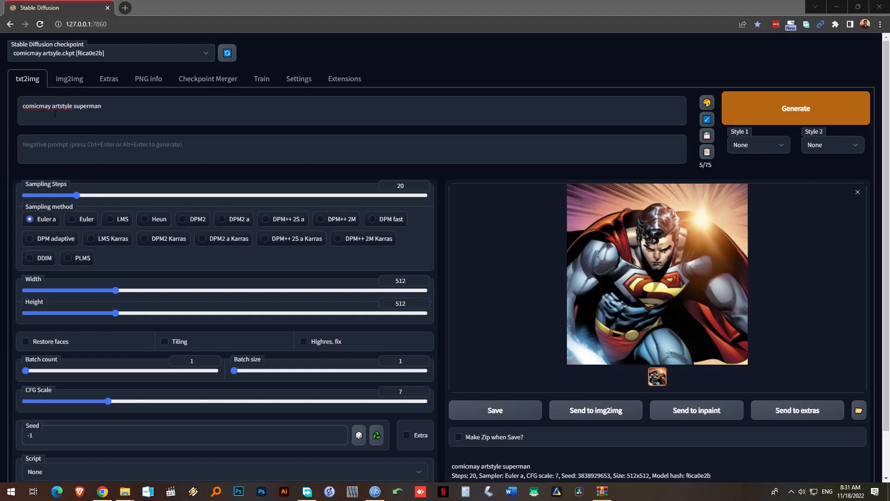
Replace "superman" in the prompt with "michael jackson" and generate an image.
{"action": "left_click_drag", "start_coordinate": [74, 105], "coordinate": [119, 103]}
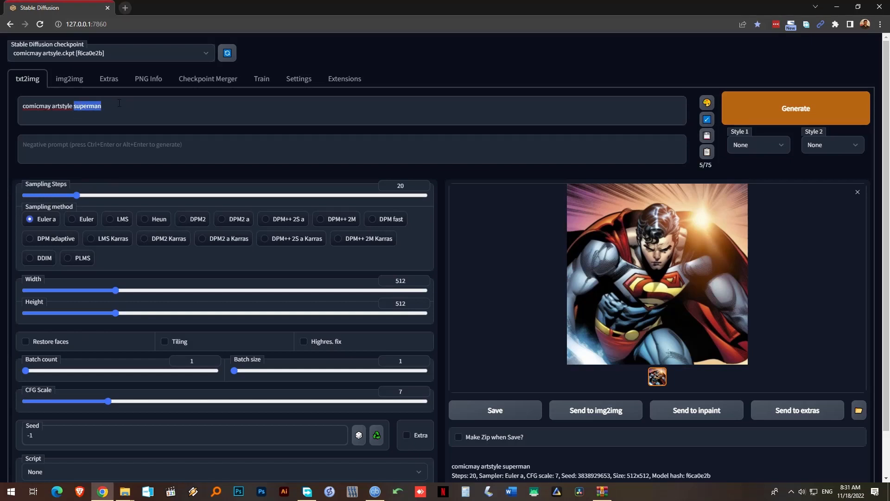
{"action": "type", "text": "michael jackson"}
{"action": "left_click", "coordinate": [795, 108]}
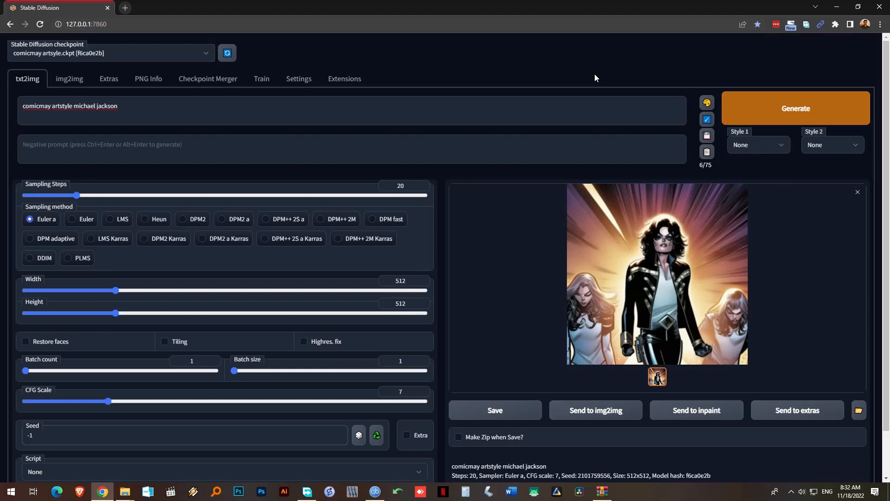
Load the v1-5-pruned-emaonly.ckpt checkpoint and generate an image from the prompt "comic book style michael jackson".
{"action": "left_click", "coordinate": [122, 57]}
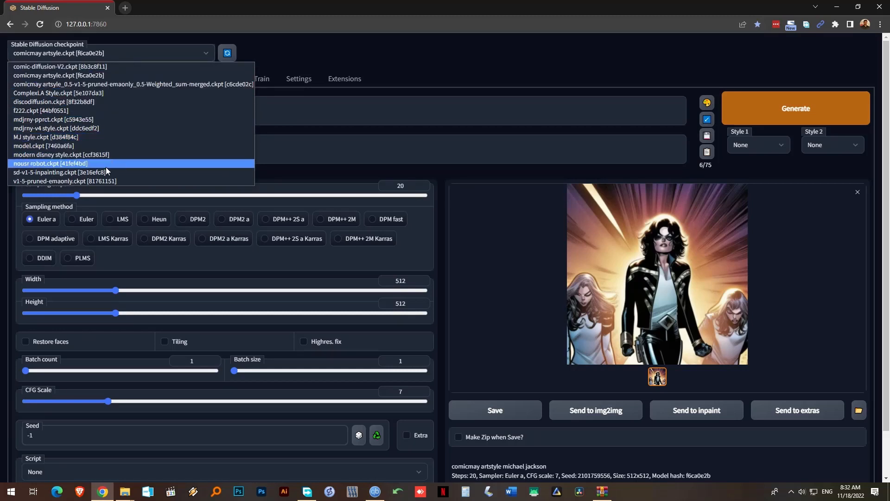
{"action": "left_click", "coordinate": [102, 180]}
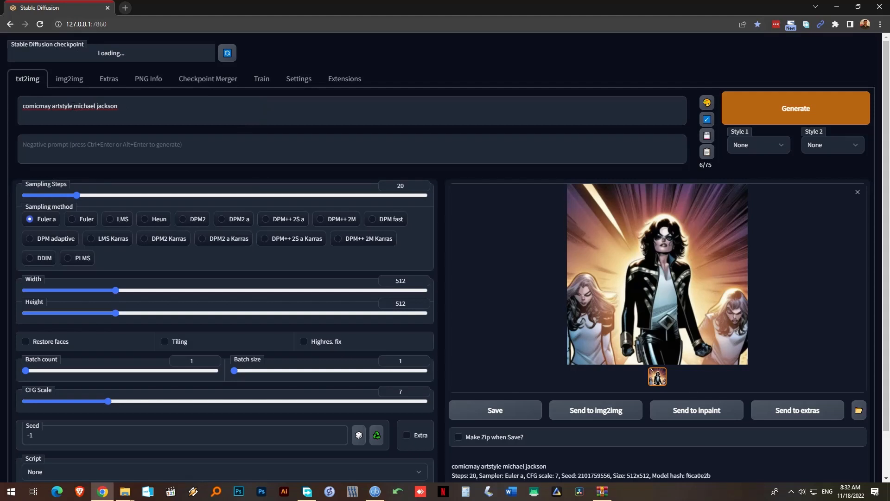
{"action": "left_click_drag", "start_coordinate": [72, 108], "coordinate": [33, 100]}
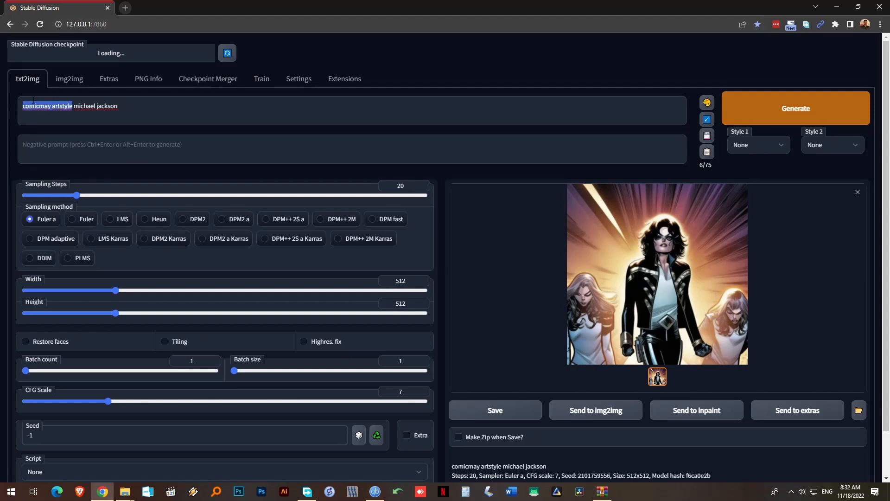
{"action": "type", "text": "comic"}
{"action": "type", "text": " book"}
{"action": "key", "text": "BackSpace"}
{"action": "key", "text": "BackSpace"}
{"action": "key", "text": "BackSpace"}
{"action": "key", "text": "BackSpace"}
{"action": "type", "text": "style"}
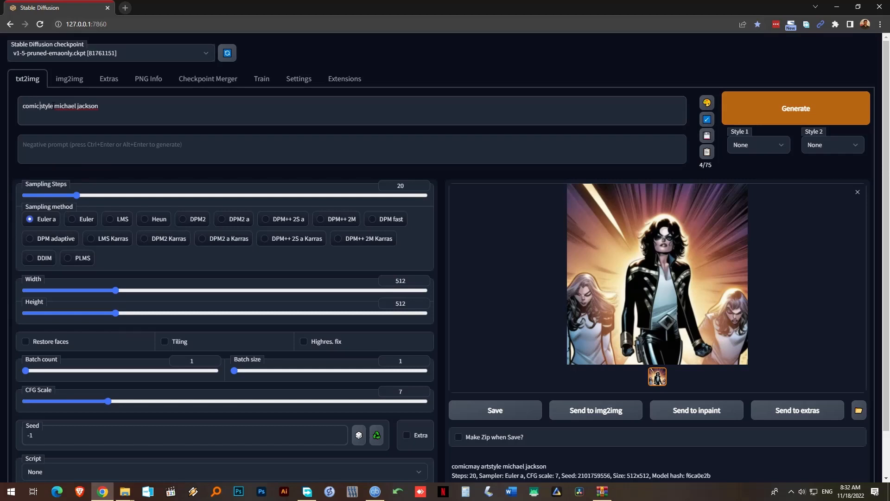
{"action": "type", "text": "book"}
{"action": "left_click", "coordinate": [736, 119]}
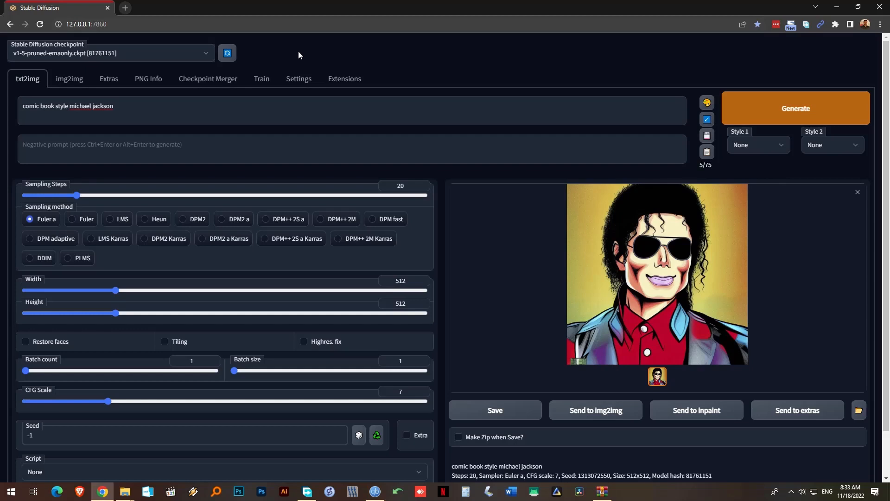
Review the checkpoint merger's primary and secondary model choices and its interpolation method.
{"action": "left_click", "coordinate": [227, 79]}
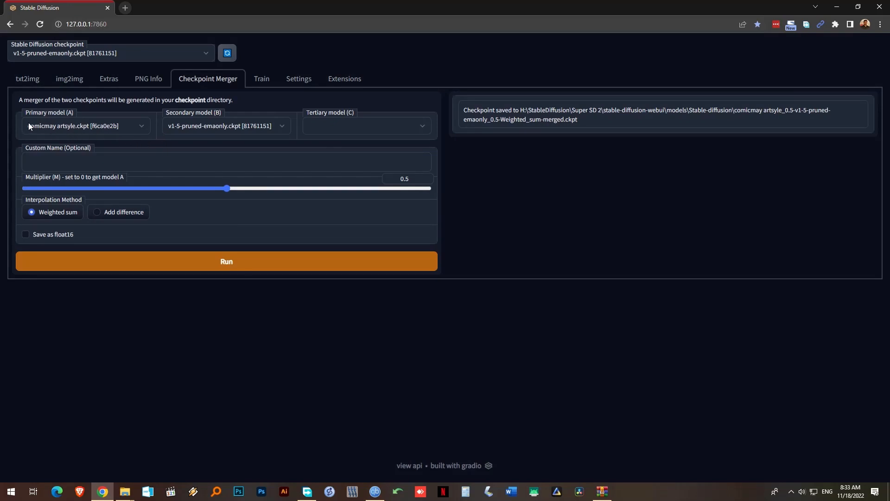
{"action": "left_click", "coordinate": [141, 129]}
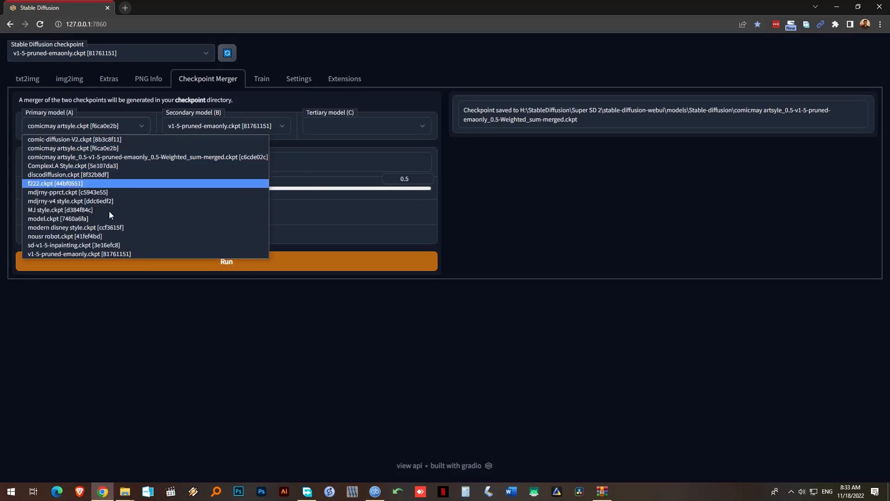
{"action": "left_click", "coordinate": [199, 308]}
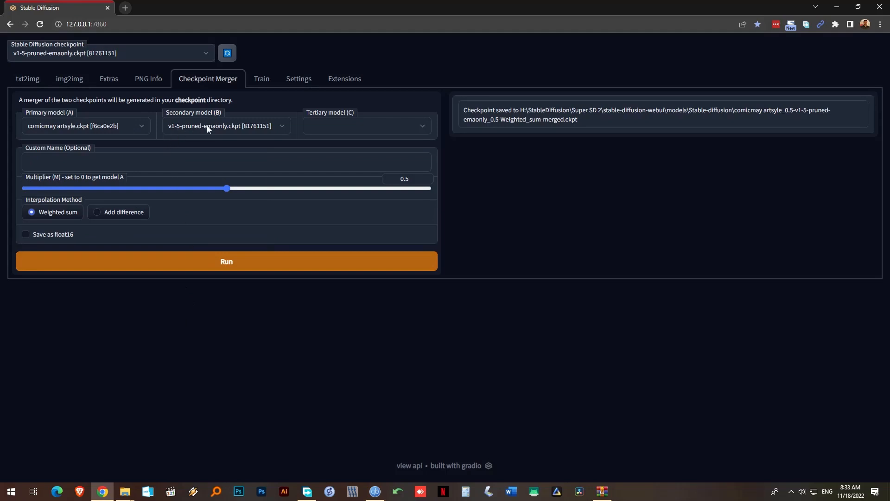
{"action": "left_click", "coordinate": [265, 126]}
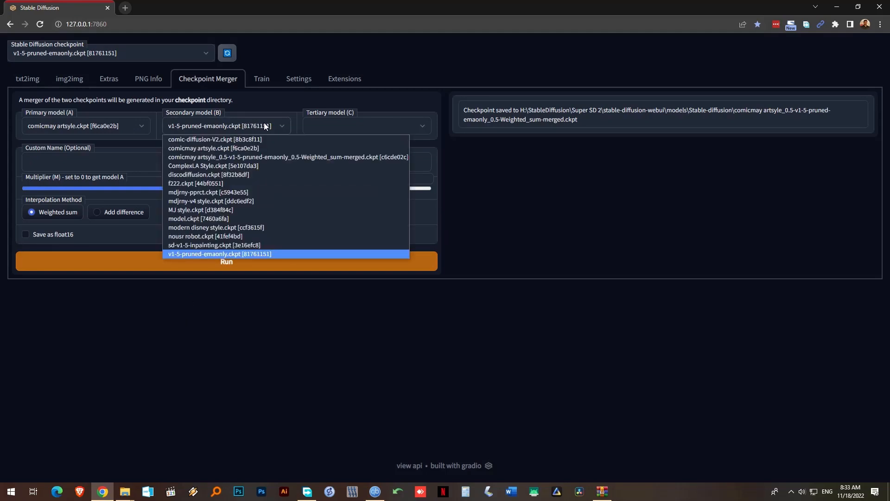
{"action": "left_click", "coordinate": [255, 345]}
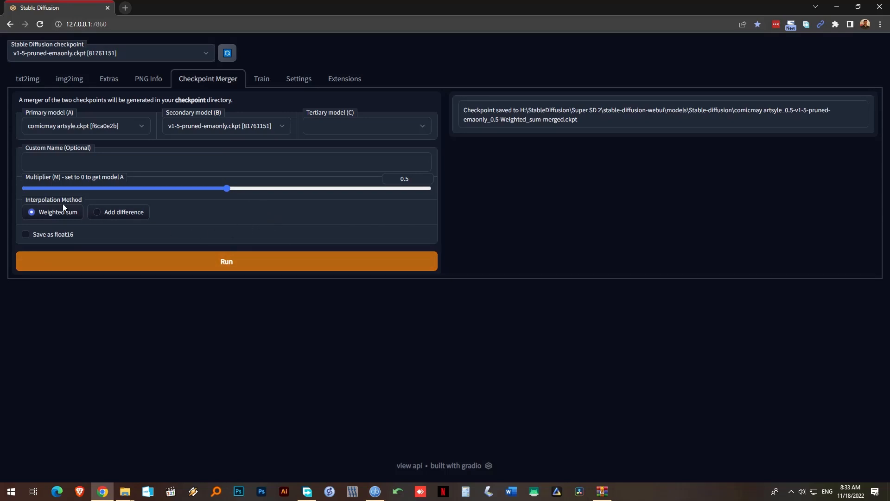
{"action": "mouse_move", "coordinate": [52, 219]}
Return to text-to-image generation and load the checkpoint comicmay artsyle_0.5-v1-5-pruned-emaonly_0.5-Weighted_sum-merged.ckpt.
{"action": "left_click", "coordinate": [32, 84]}
{"action": "left_click", "coordinate": [198, 58]}
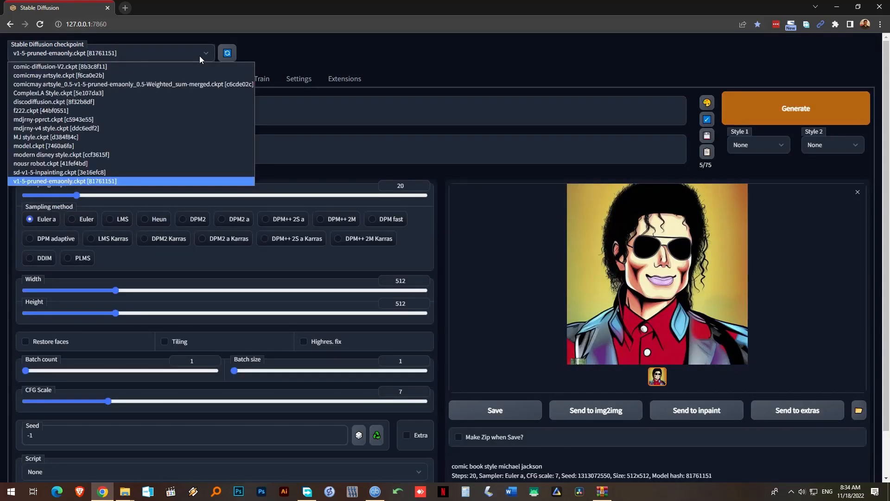
{"action": "key", "text": "Escape"}
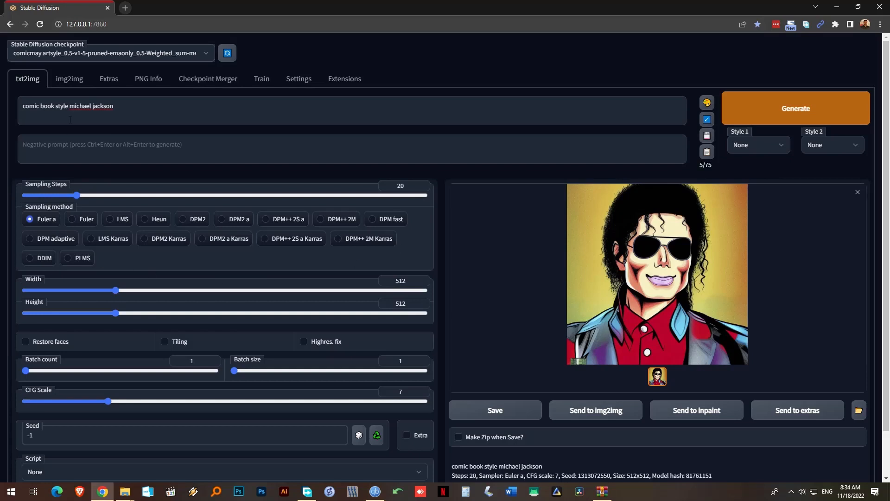
Replace "comic book style" in the prompt with "comicmay artstyle" and generate an image.
{"action": "left_click_drag", "start_coordinate": [70, 108], "coordinate": [11, 108]}
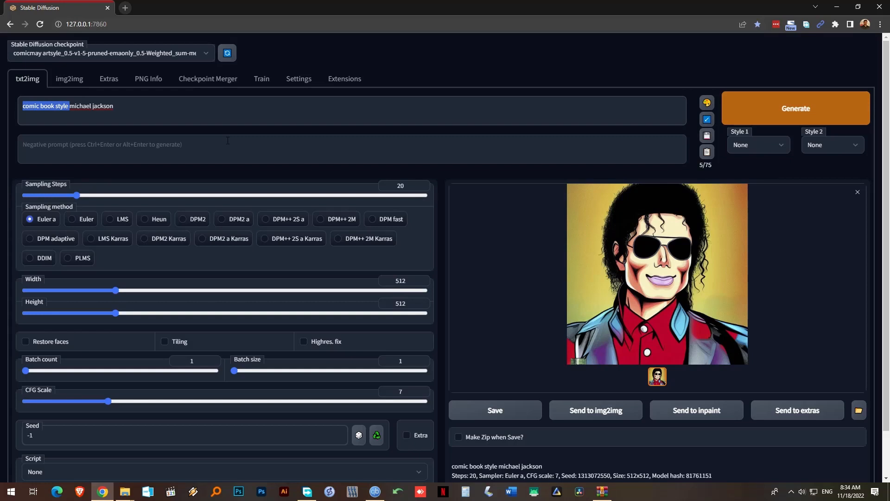
{"action": "type", "text": "comicmayu ar"}
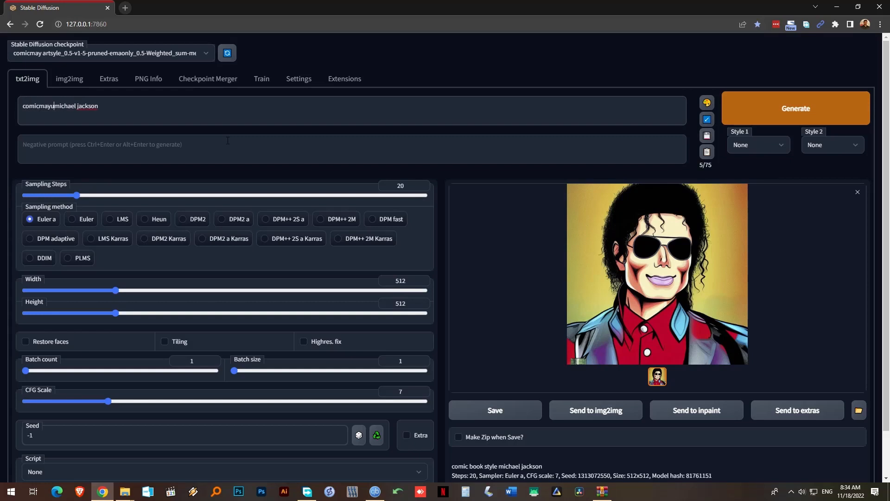
{"action": "key", "text": "BackSpace"}
{"action": "key", "text": "BackSpace"}
{"action": "key", "text": "BackSpace"}
{"action": "key", "text": "BackSpace"}
{"action": "type", "text": "artstyle"}
{"action": "left_click", "coordinate": [756, 115]}
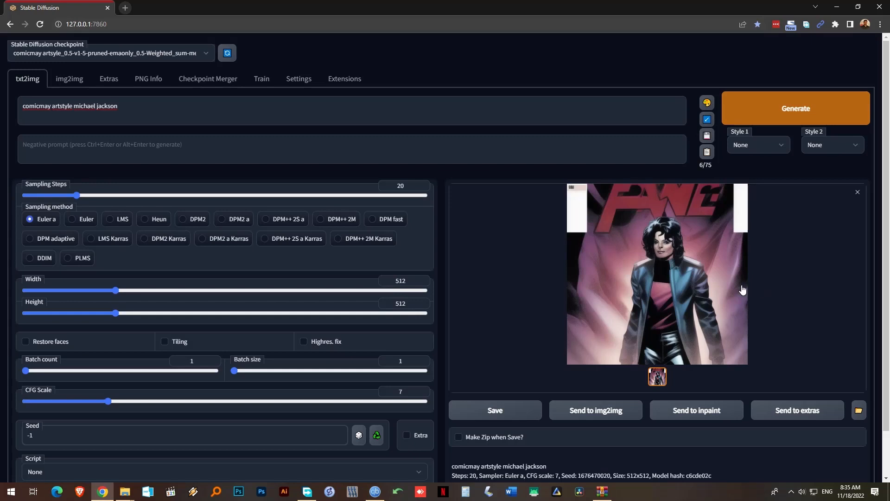
Add "closeup image, 35mm lens" to the end of the prompt and generate an image.
{"action": "left_click", "coordinate": [168, 108]}
{"action": "type", "text": "closeup image, 35mm lens"}
{"action": "key", "text": "ctrl+Return"}
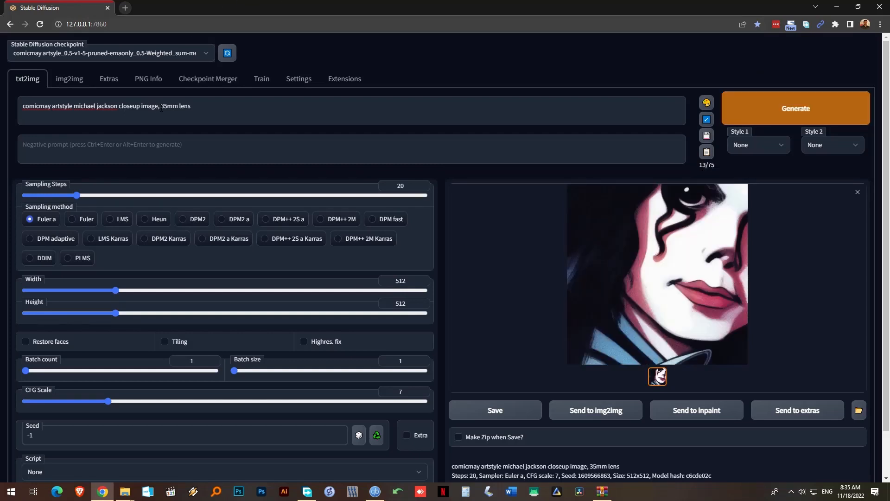
Change the prompt to "comicmay artstyle michael jackson, portrait photo" and generate an image.
{"action": "left_click_drag", "start_coordinate": [120, 108], "coordinate": [306, 108]}
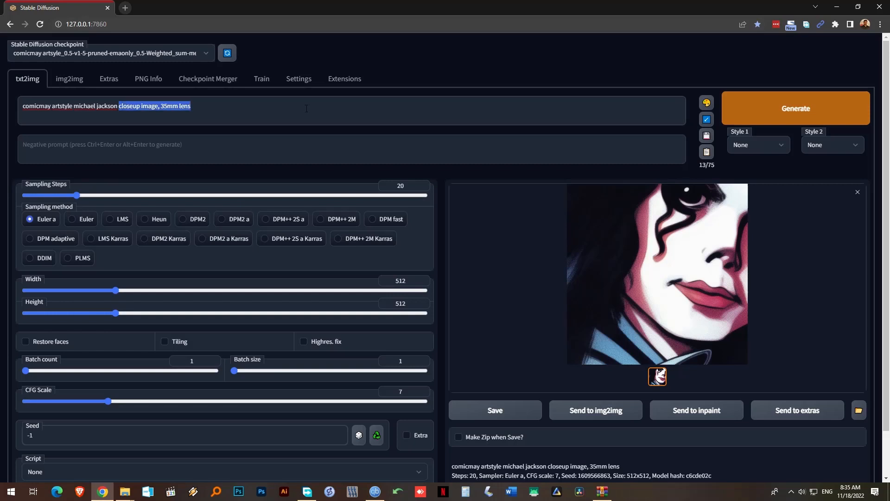
{"action": "type", "text": "portrait"}
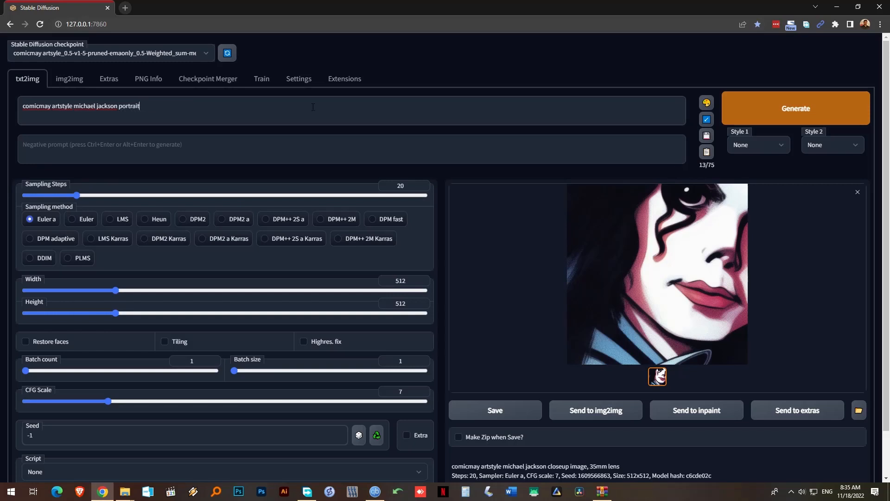
{"action": "type", "text": " photo"}
{"action": "type", "text": ","}
{"action": "key", "text": "BackSpace"}
{"action": "key", "text": "BackSpace"}
{"action": "type", "text": ","}
{"action": "left_click", "coordinate": [812, 116]}
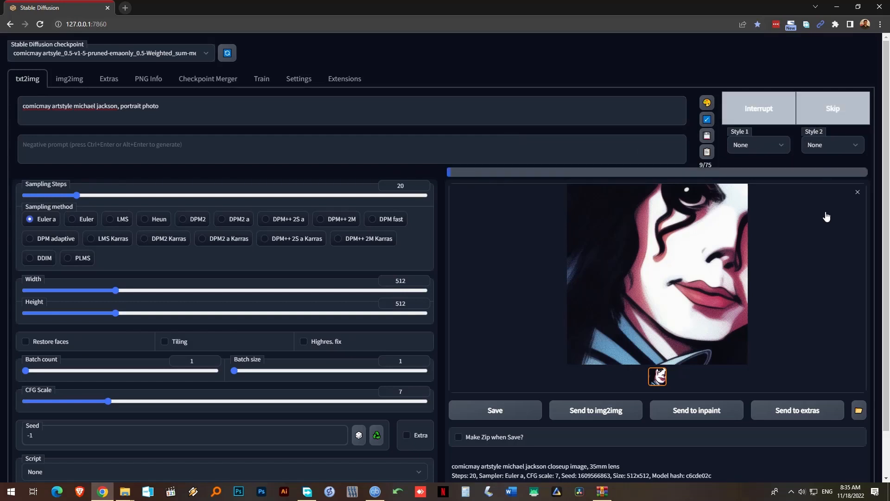